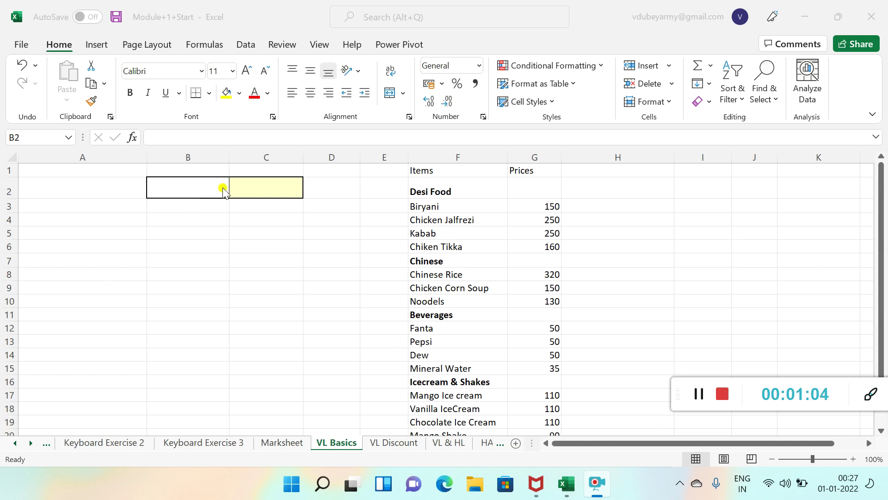
# Enter the item name "noodels" as the lookup value in cell B2
pyautogui.click(189, 192)
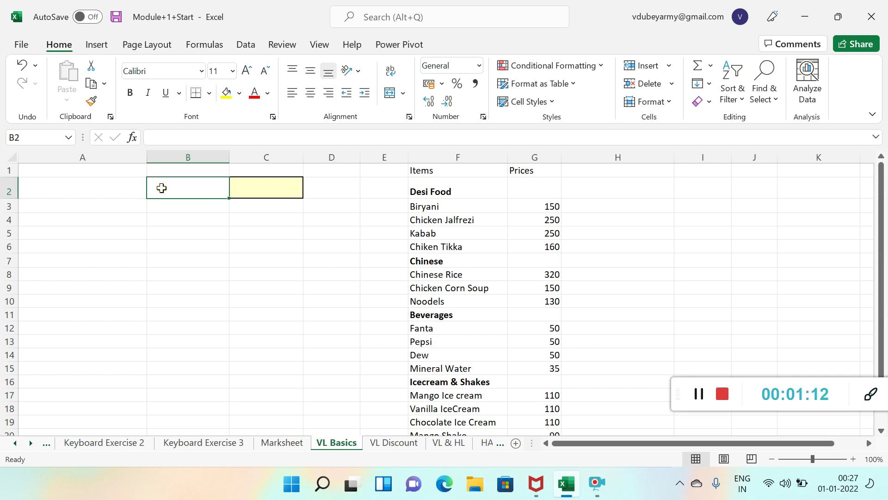
pyautogui.write('n')
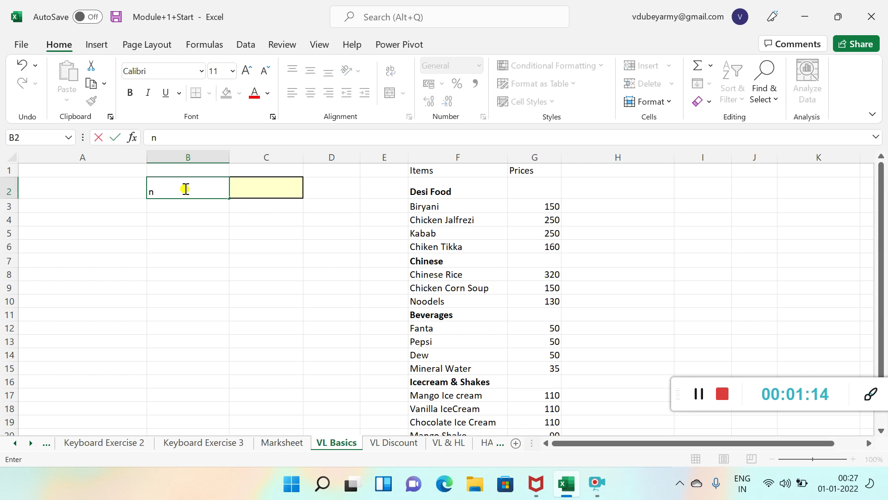
pyautogui.write('oodels')
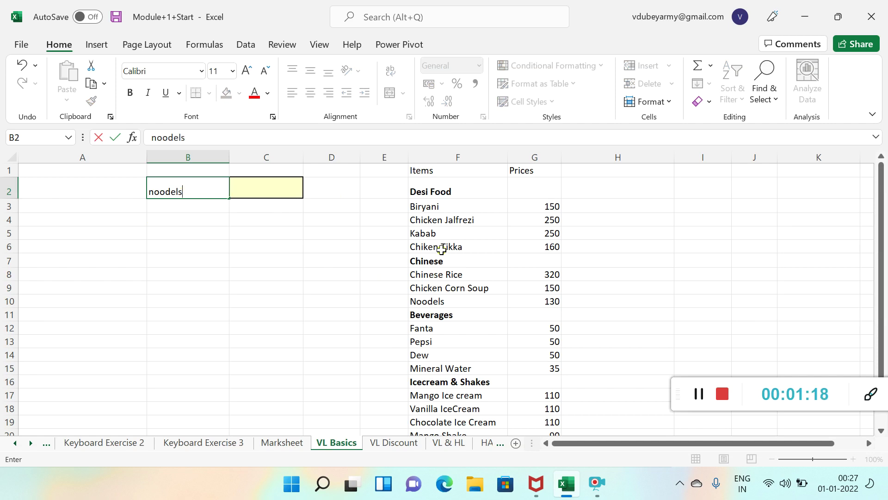
# Begin a VLOOKUP formula in cell C2 with B2 as the lookup value
pyautogui.click(258, 190)
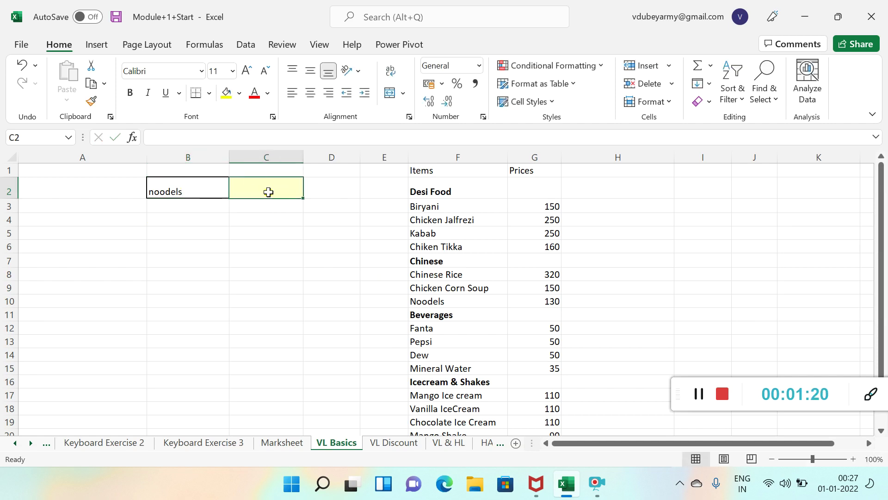
pyautogui.write('=')
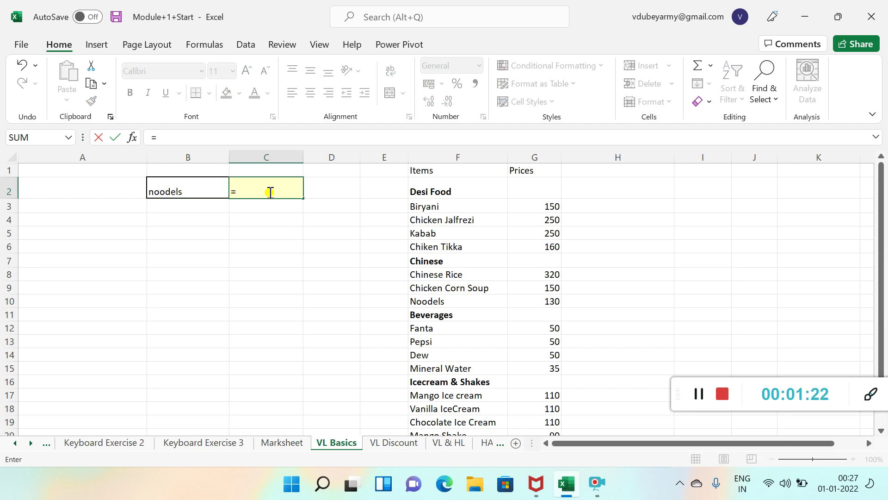
pyautogui.write('vlo')
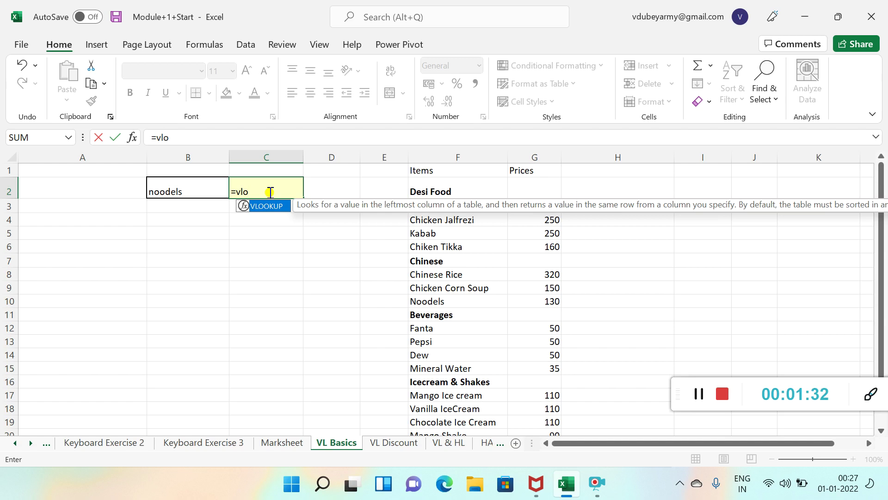
pyautogui.press('Tab')
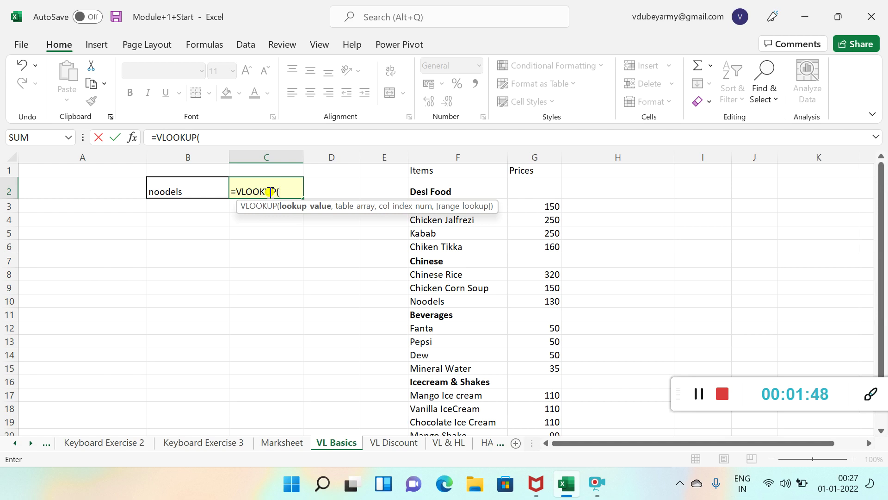
pyautogui.click(197, 191)
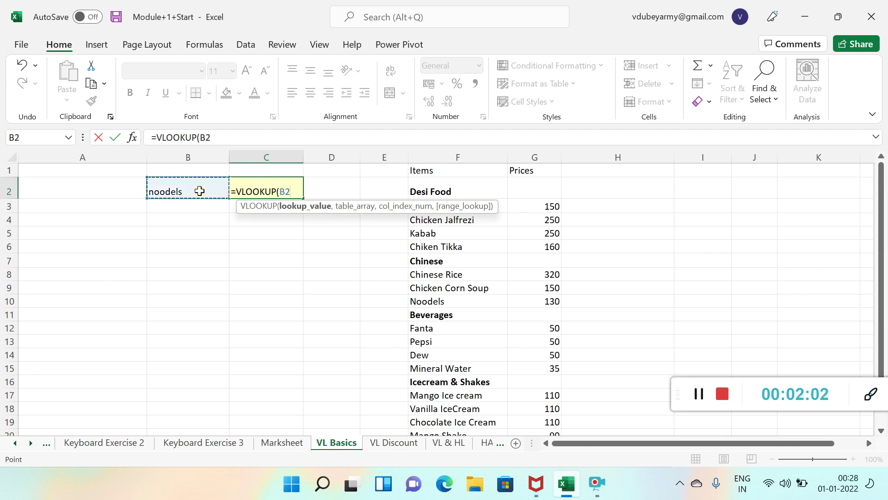
pyautogui.write(',')
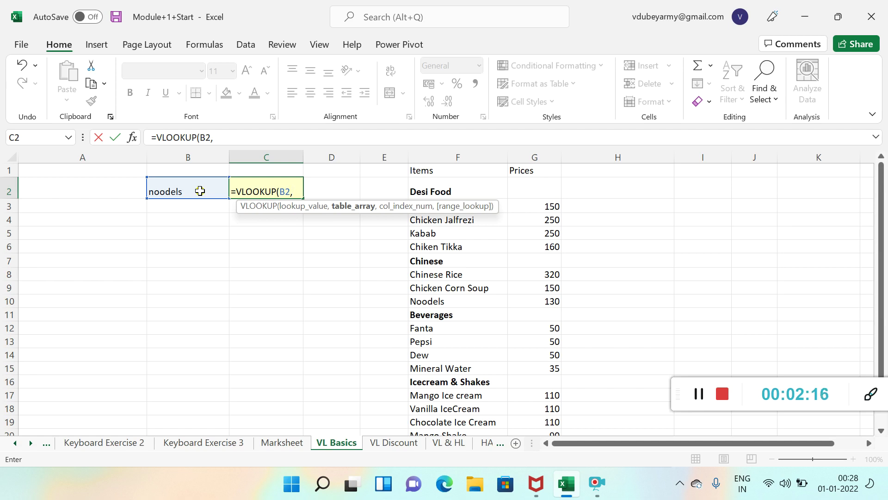
# Set the table array of the VLOOKUP formula to the items and prices range F1:G21
pyautogui.click(456, 170)
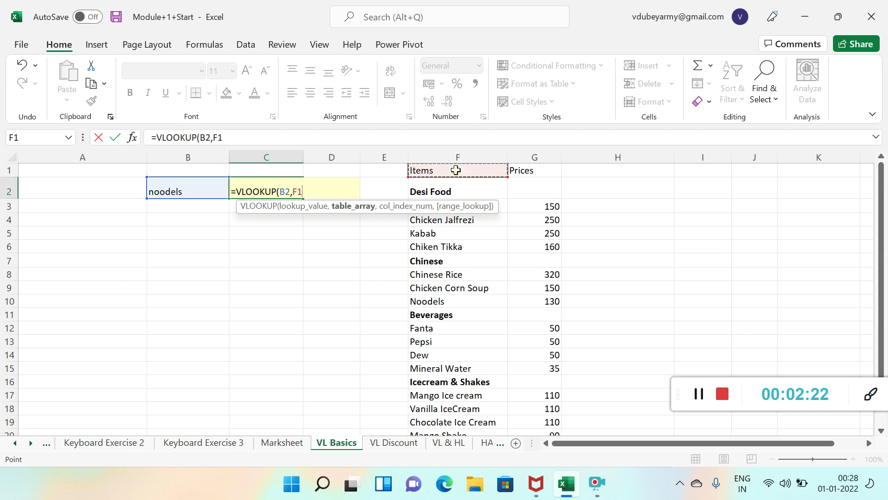
pyautogui.hotkey('shift', 'Right')
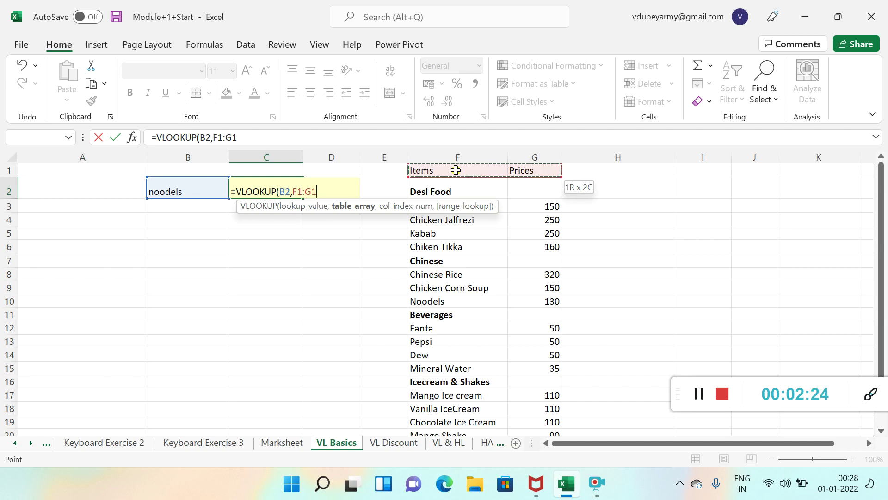
pyautogui.hotkey('ctrl', 'shift', 'Down')
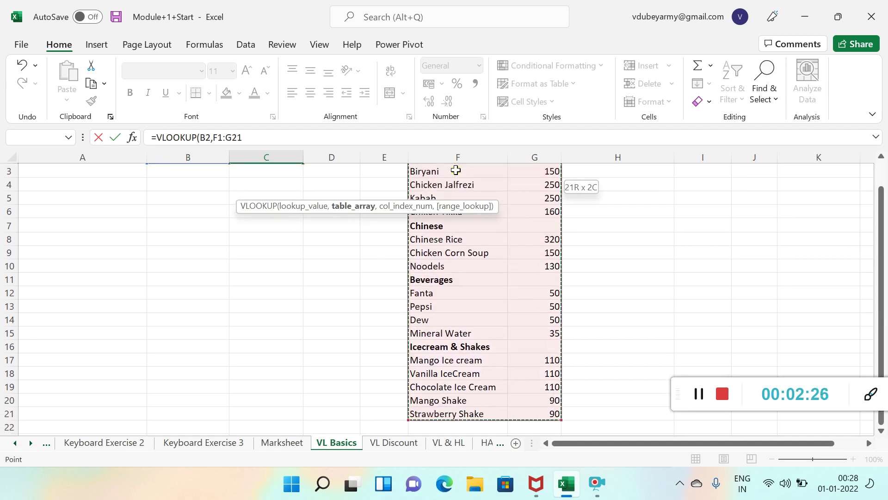
pyautogui.scroll(1, 421, 261)
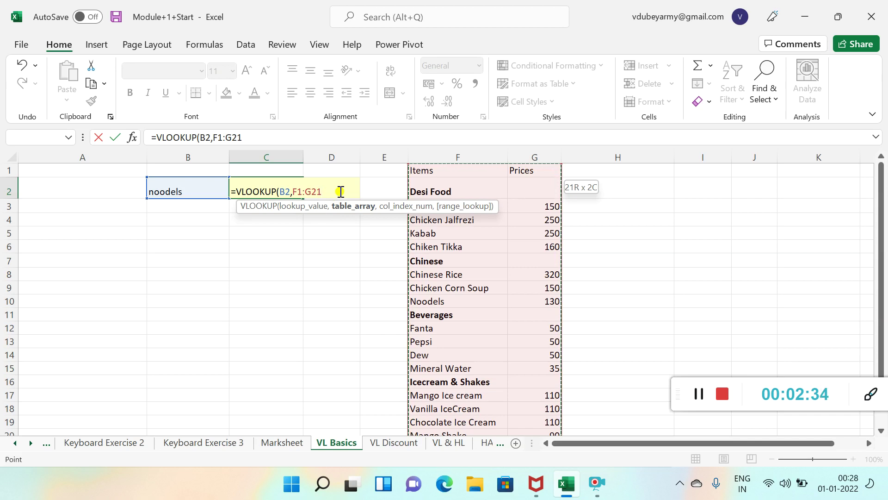
pyautogui.write(',')
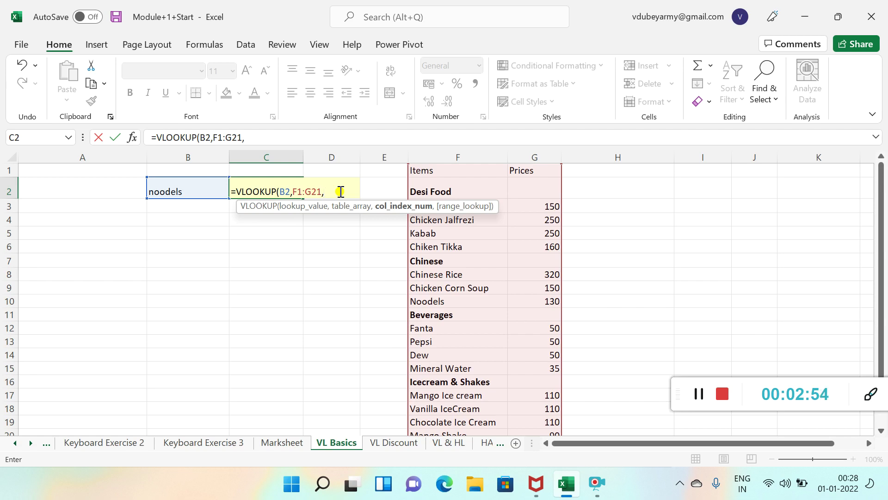
# Complete the VLOOKUP formula in C2 with column index 2 and FALSE for an exact match
pyautogui.write('2,')
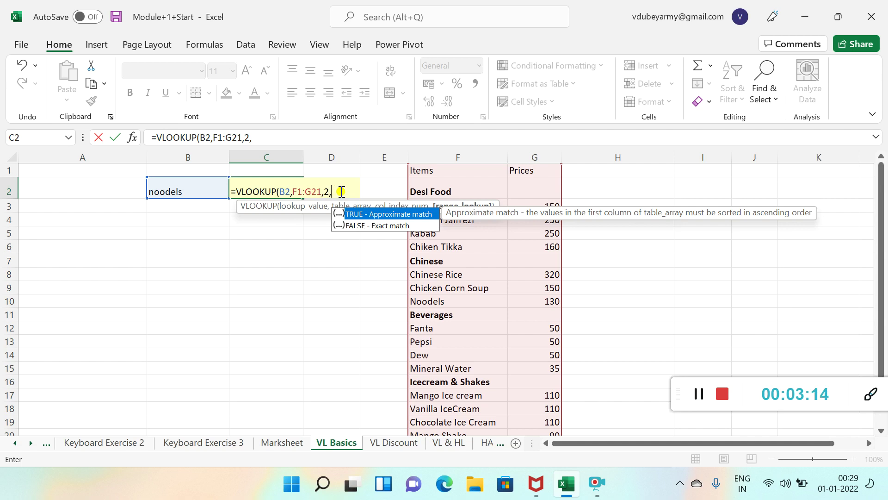
pyautogui.press('Down')
pyautogui.press('Tab')
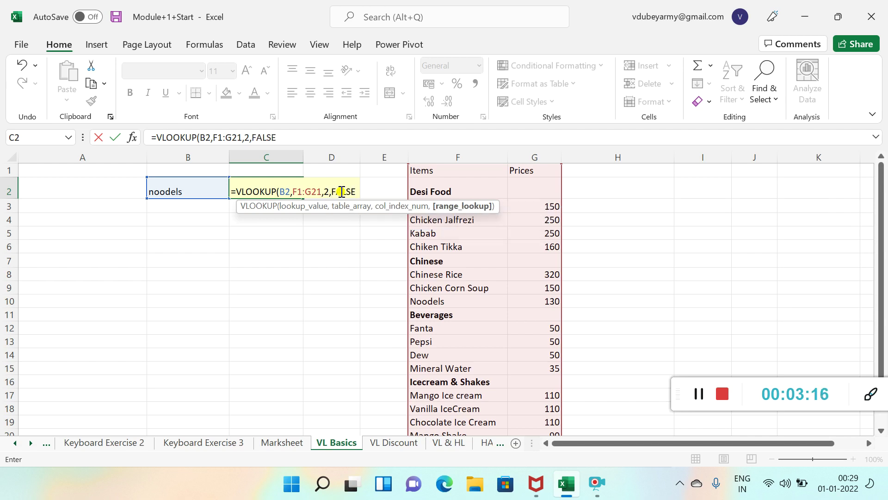
pyautogui.write(')')
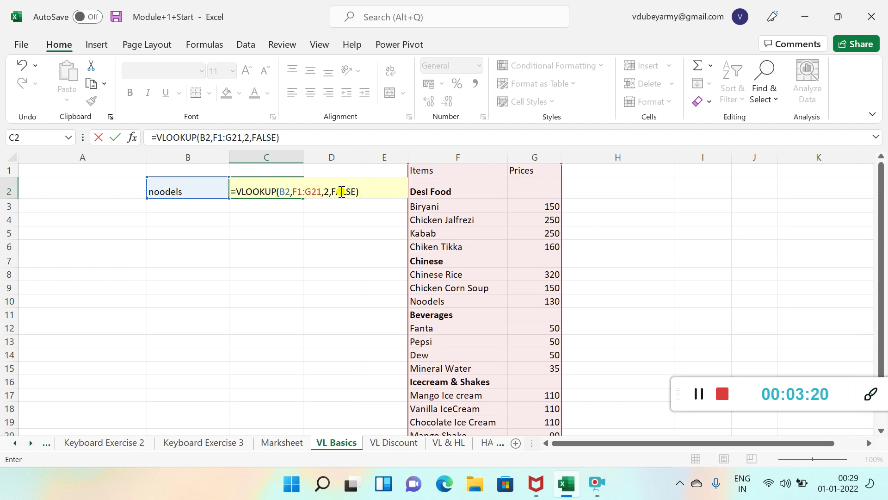
pyautogui.press('Return')
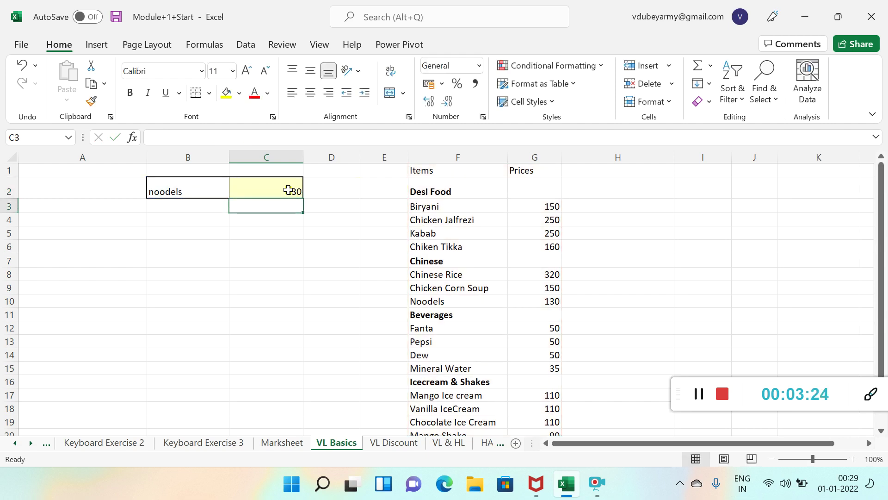
# Replace the item name in B2 with "pepsi" to test the price lookup
pyautogui.click(198, 193)
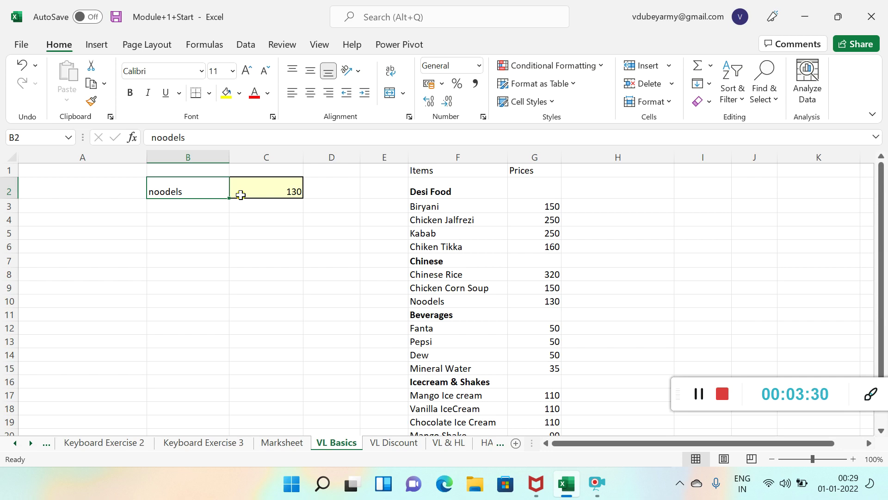
pyautogui.write('pepsi')
pyautogui.press('Return')
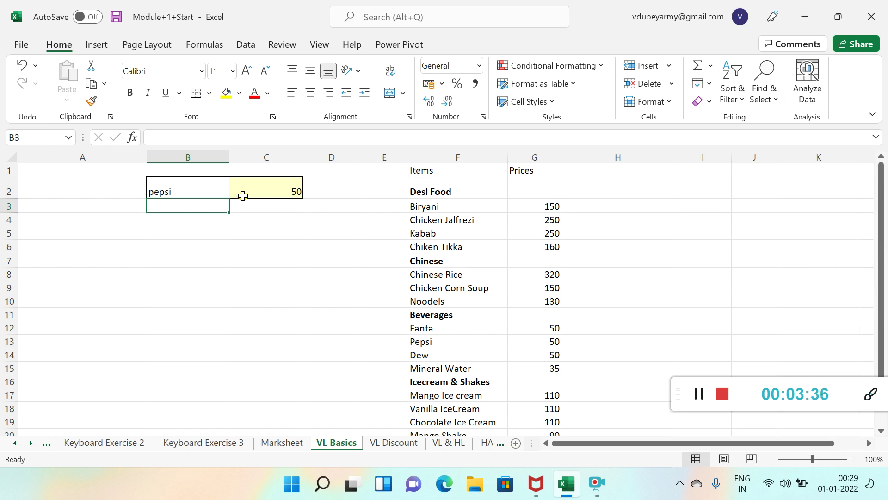
# Change the lookup item in B2 to "kabab" to test another price
pyautogui.click(204, 190)
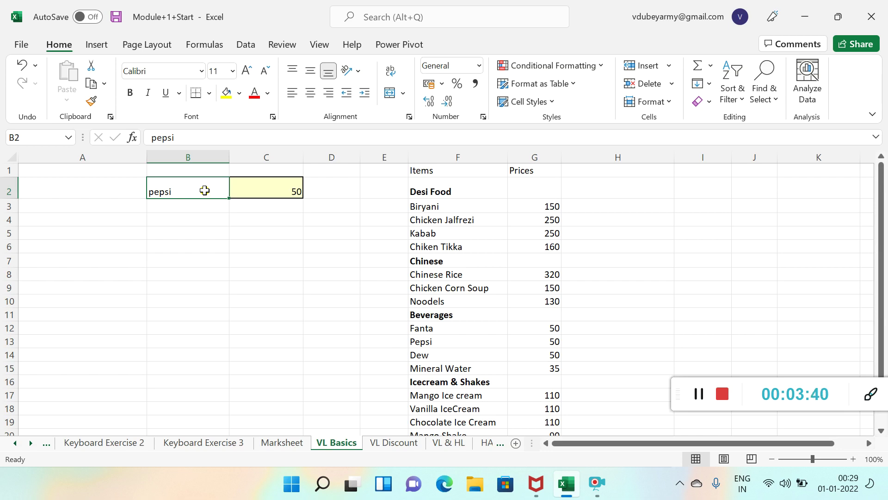
pyautogui.write('ka')
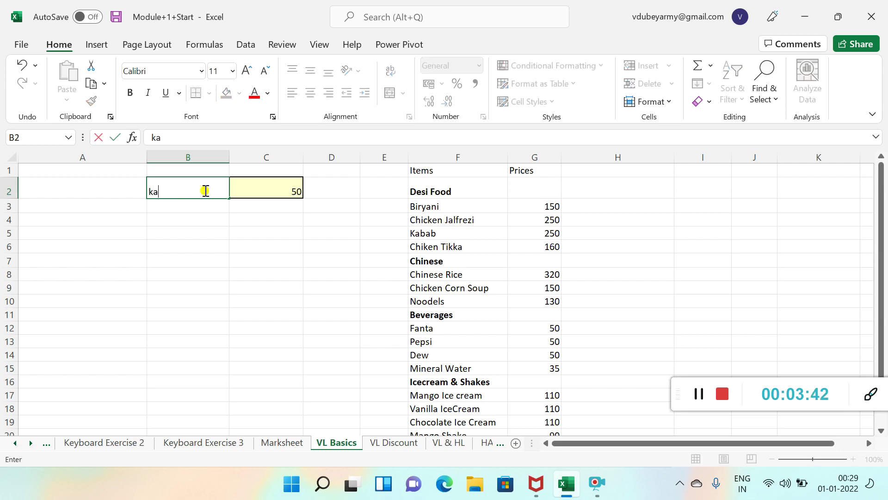
pyautogui.write('bab')
pyautogui.press('Return')
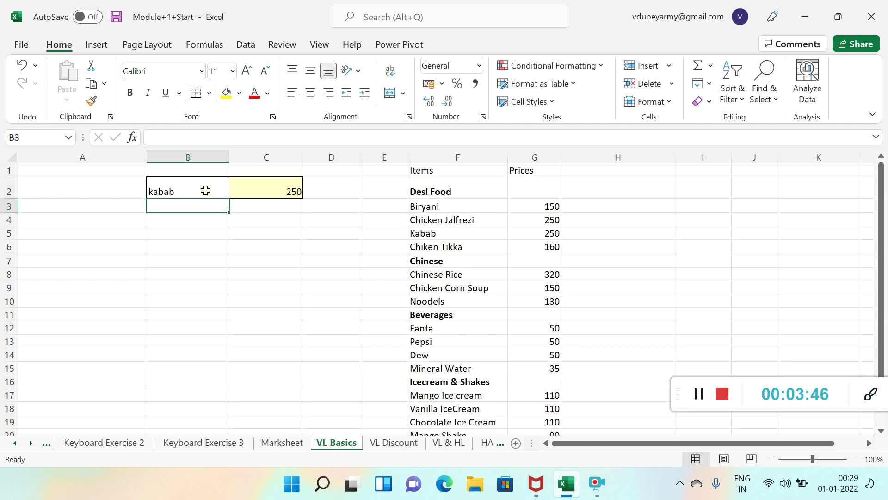
# Set the lookup item in B2 to "biryani" and reselect the cell
pyautogui.click(205, 190)
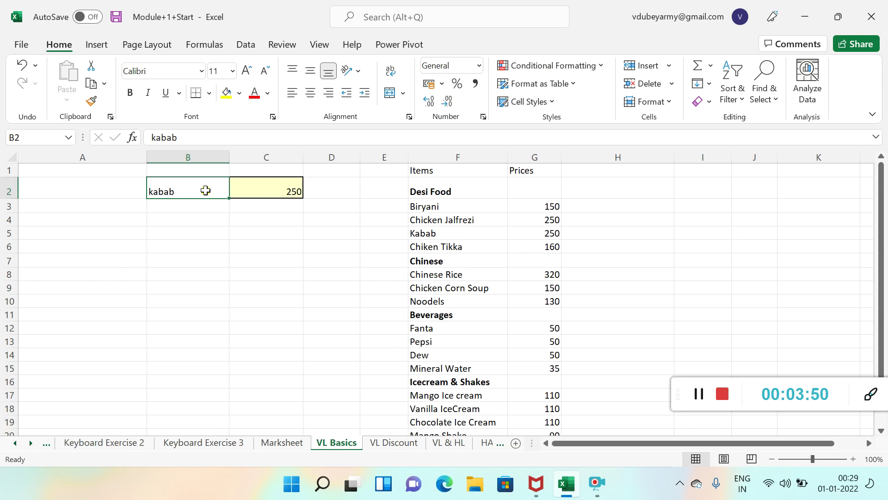
pyautogui.write('biryani')
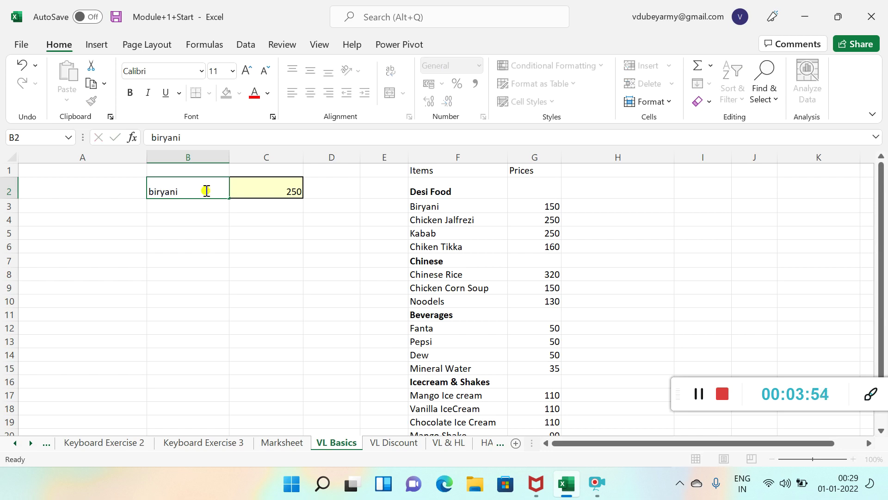
pyautogui.press('Return')
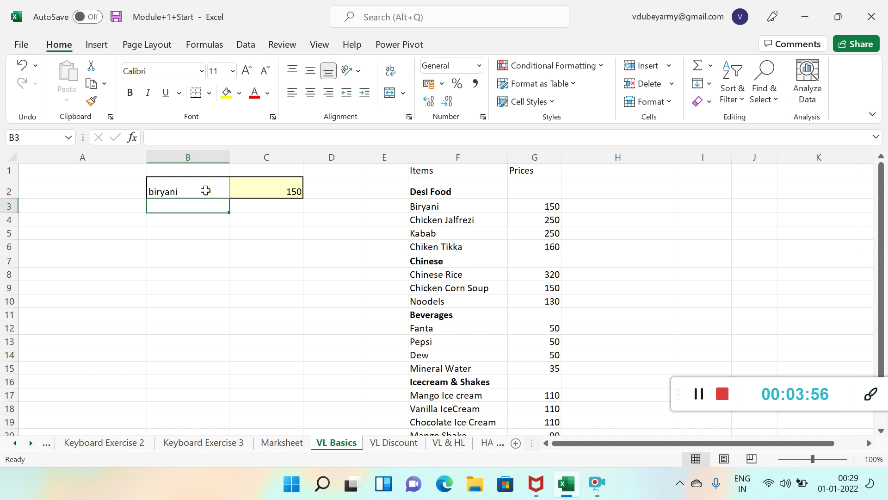
pyautogui.click(206, 190)
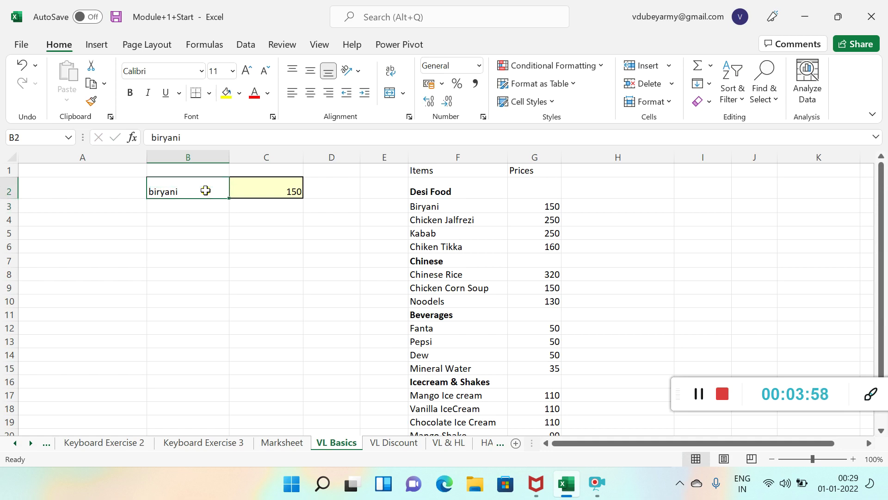